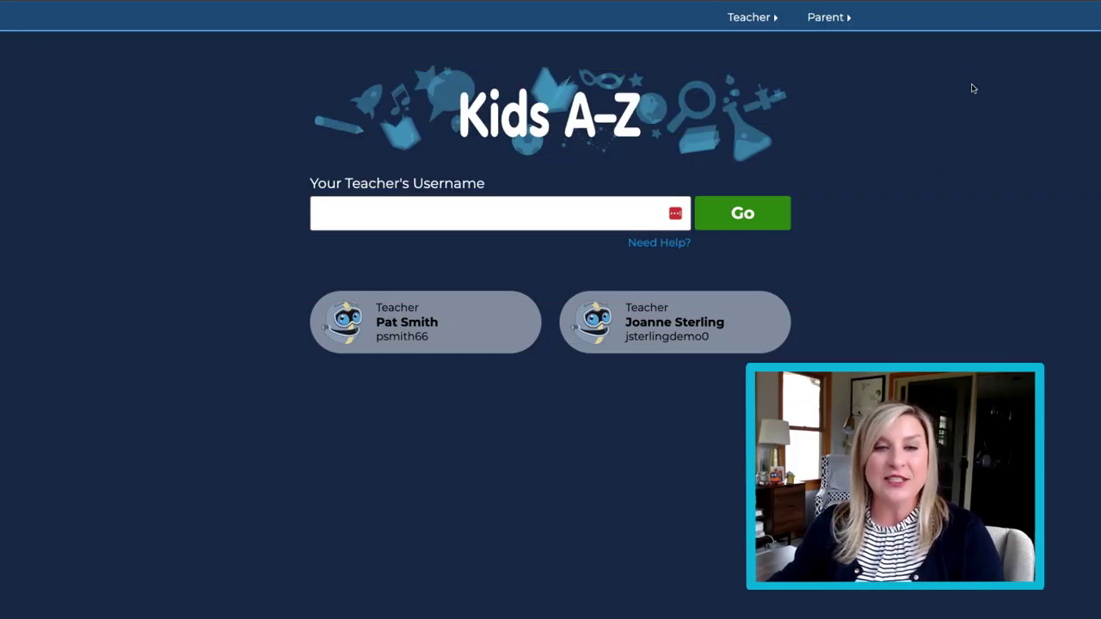
Step: Log in to the teacher account and open the My Classroom reports
{"action": "left_click", "coordinate": [760, 18]}
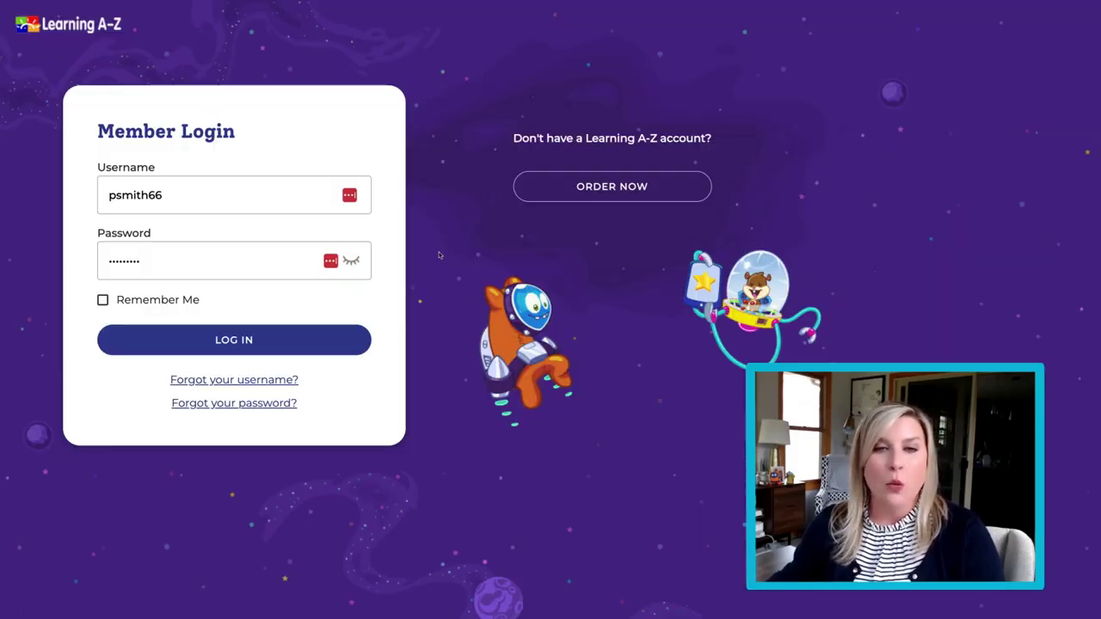
{"action": "left_click", "coordinate": [233, 339]}
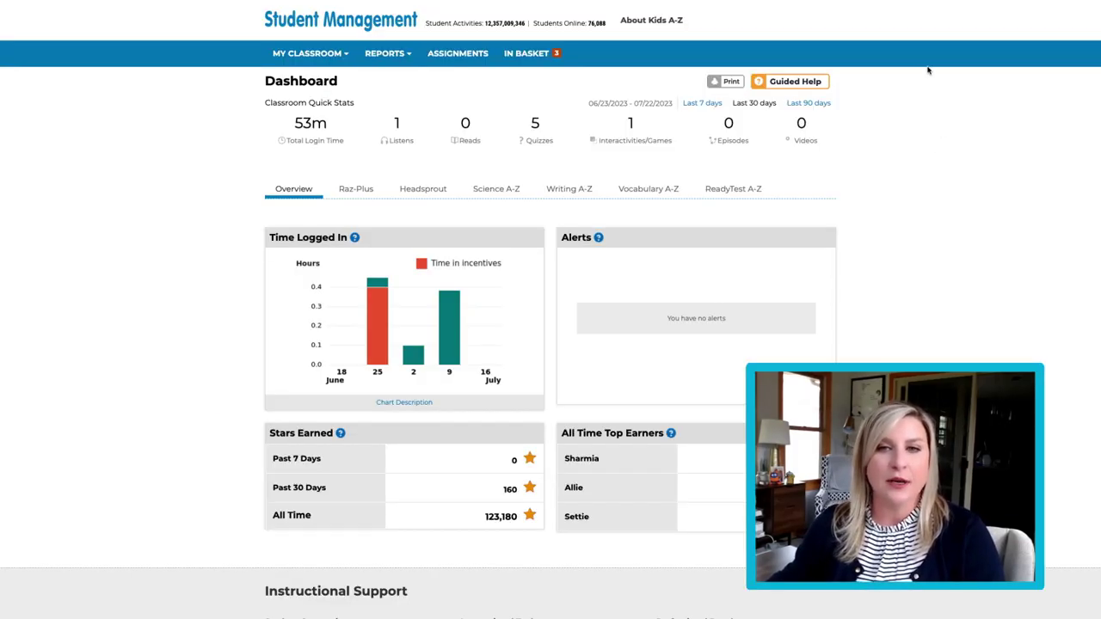
{"action": "left_click", "coordinate": [399, 54]}
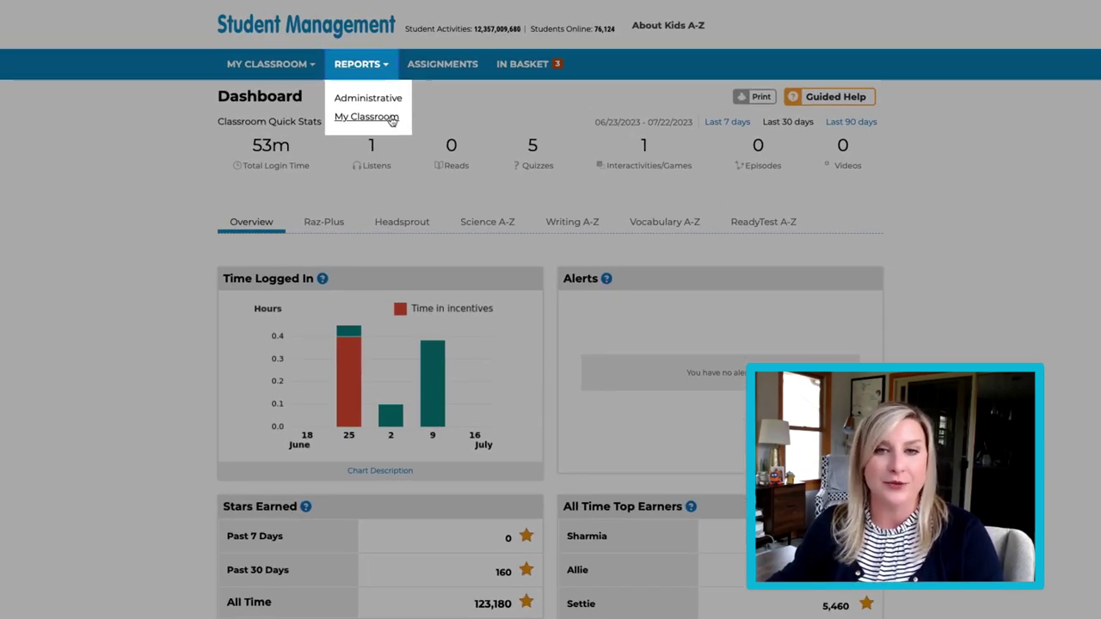
{"action": "left_click", "coordinate": [390, 118]}
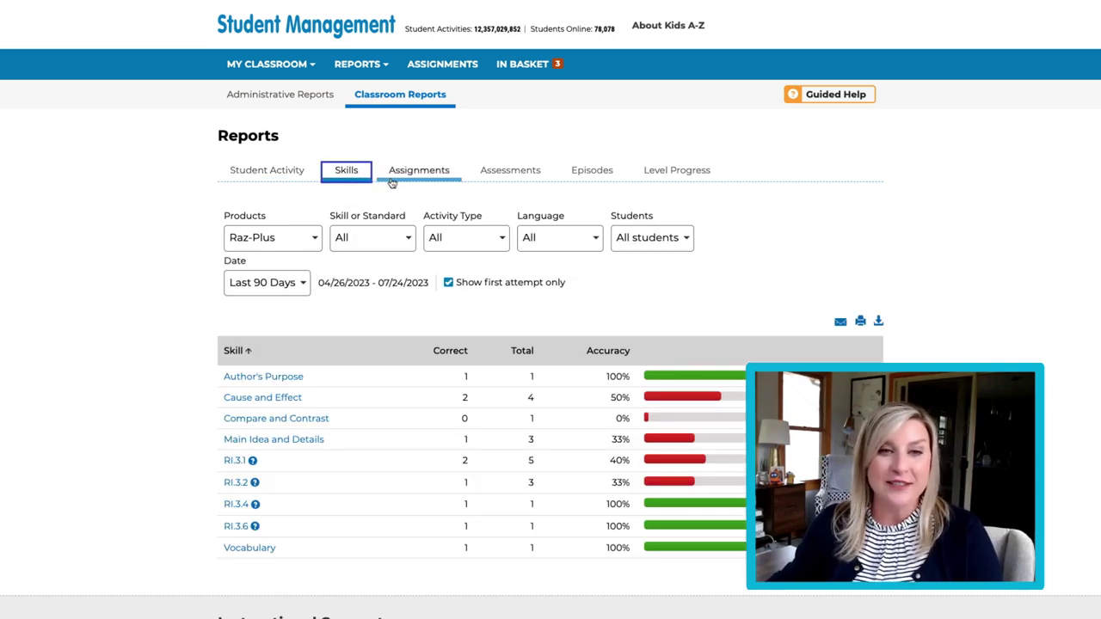
Step: Switch to the Assignments report and view a student's annotations on 'Alia and the Furniture Troll'
{"action": "left_click", "coordinate": [392, 176]}
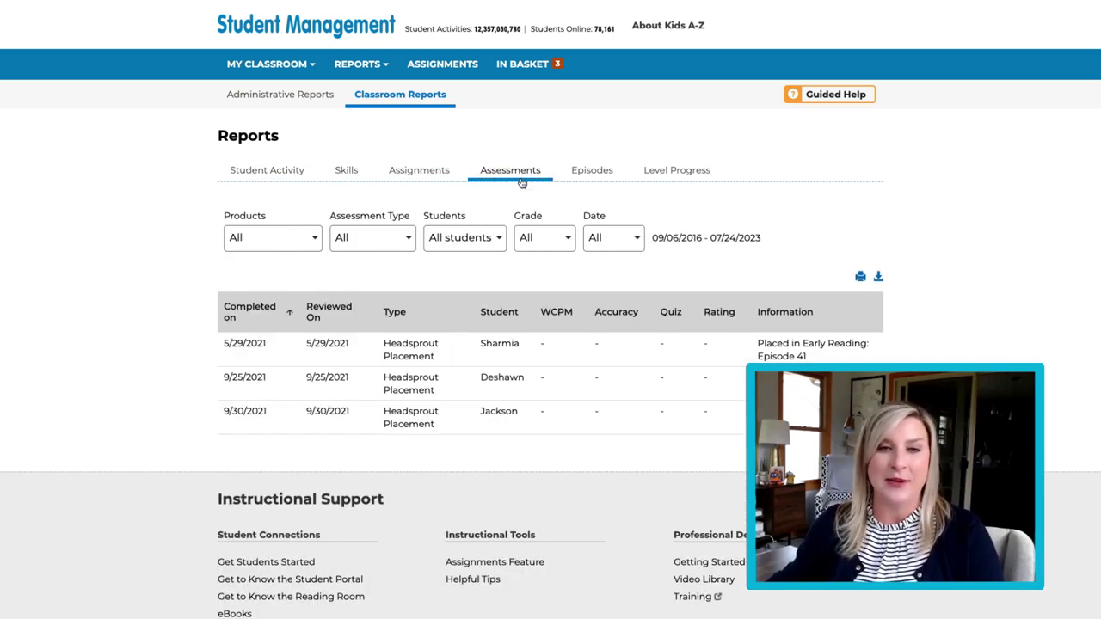
{"action": "left_click", "coordinate": [436, 177]}
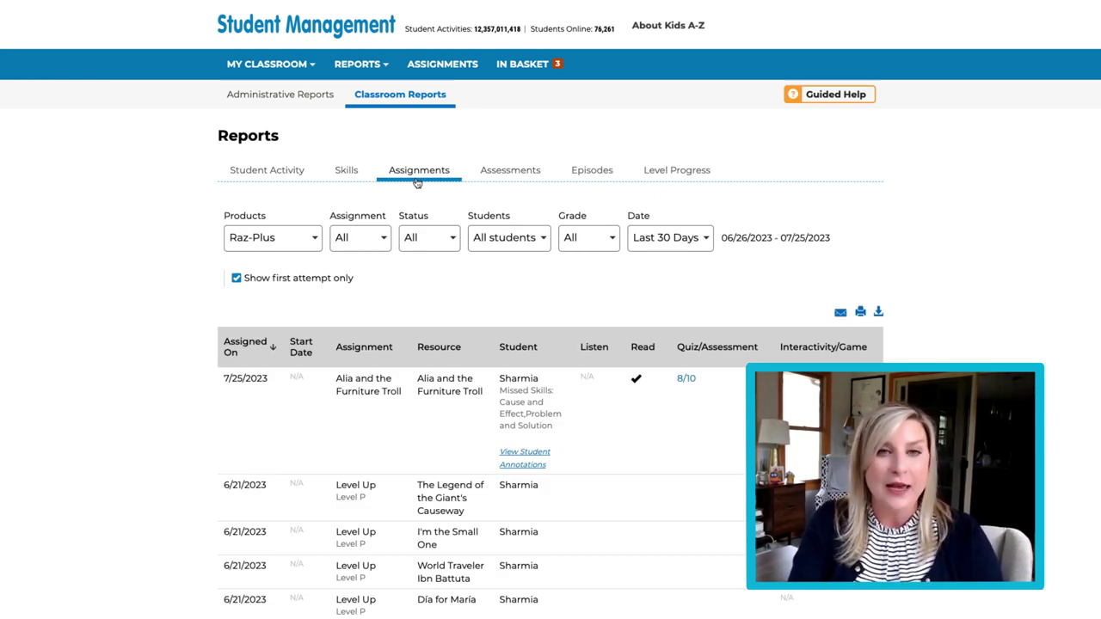
{"action": "scroll", "coordinate": [417, 182], "scroll_direction": "down", "scroll_amount": 5}
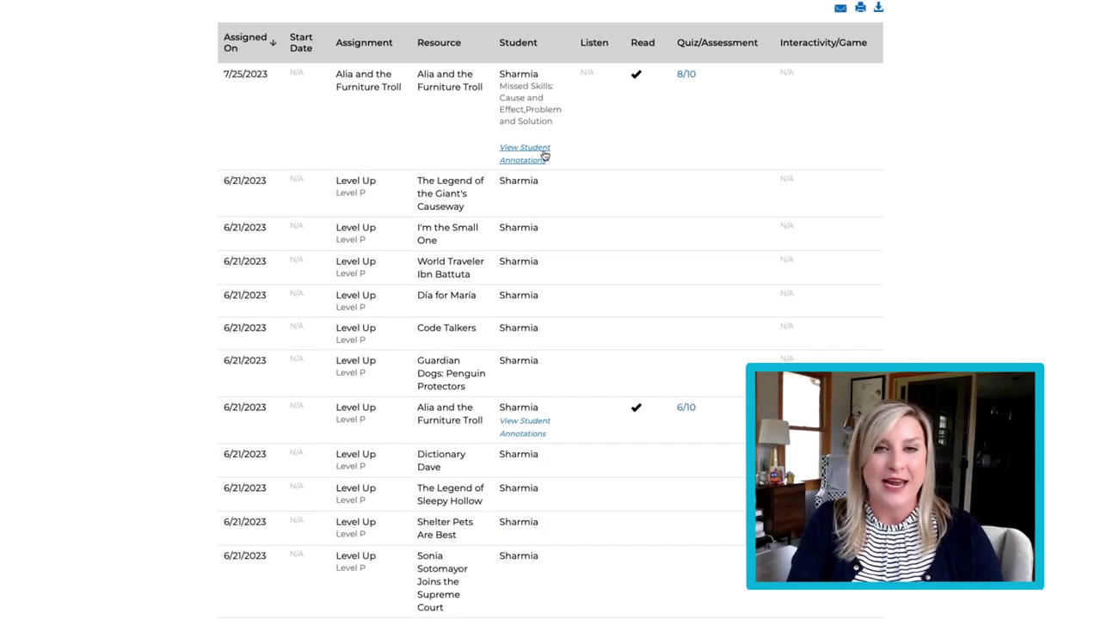
{"action": "left_click", "coordinate": [543, 153]}
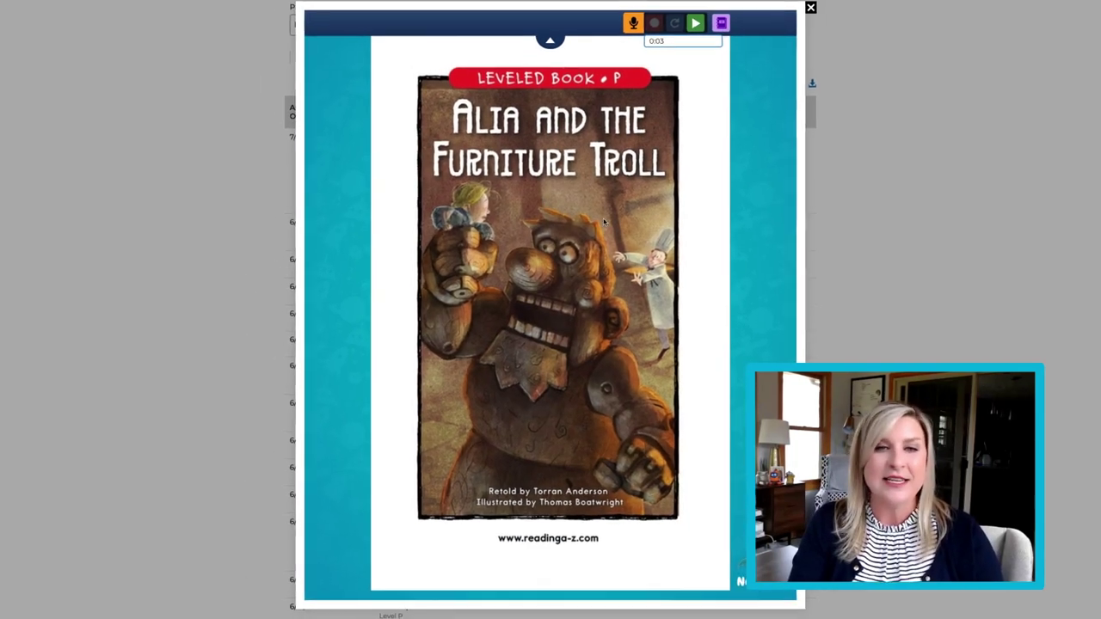
{"action": "key", "text": "Right"}
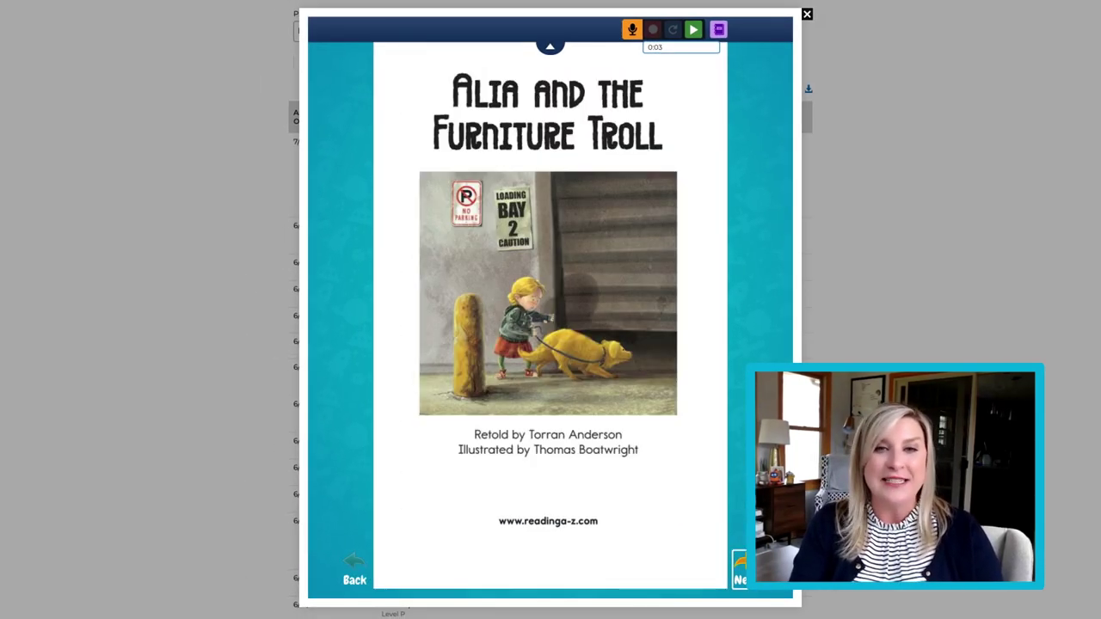
{"action": "key", "text": "Right"}
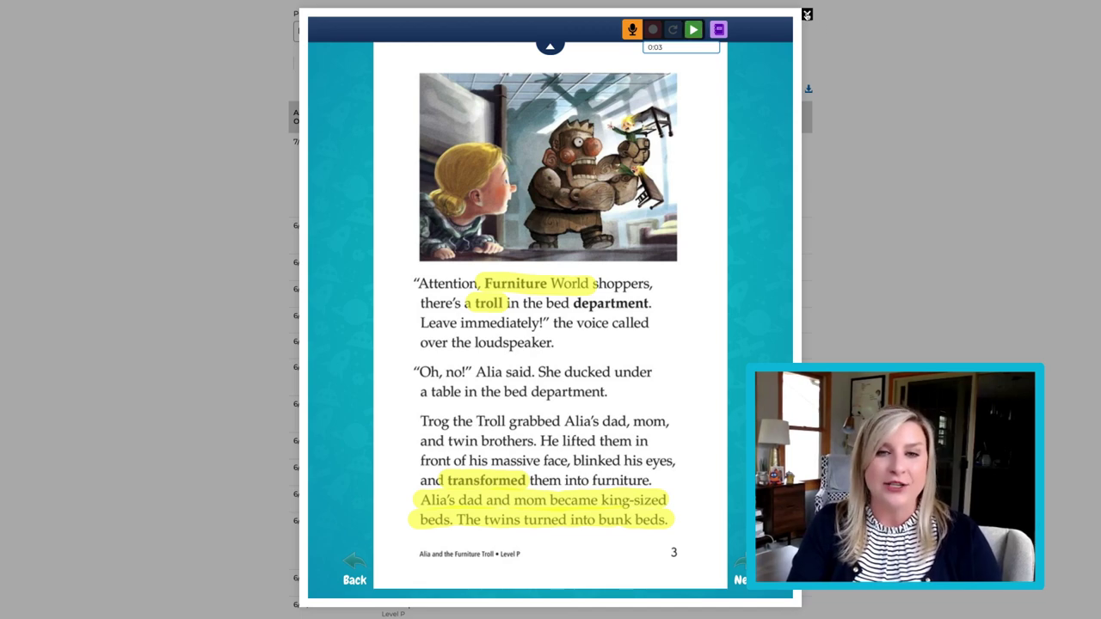
{"action": "left_click", "coordinate": [807, 14]}
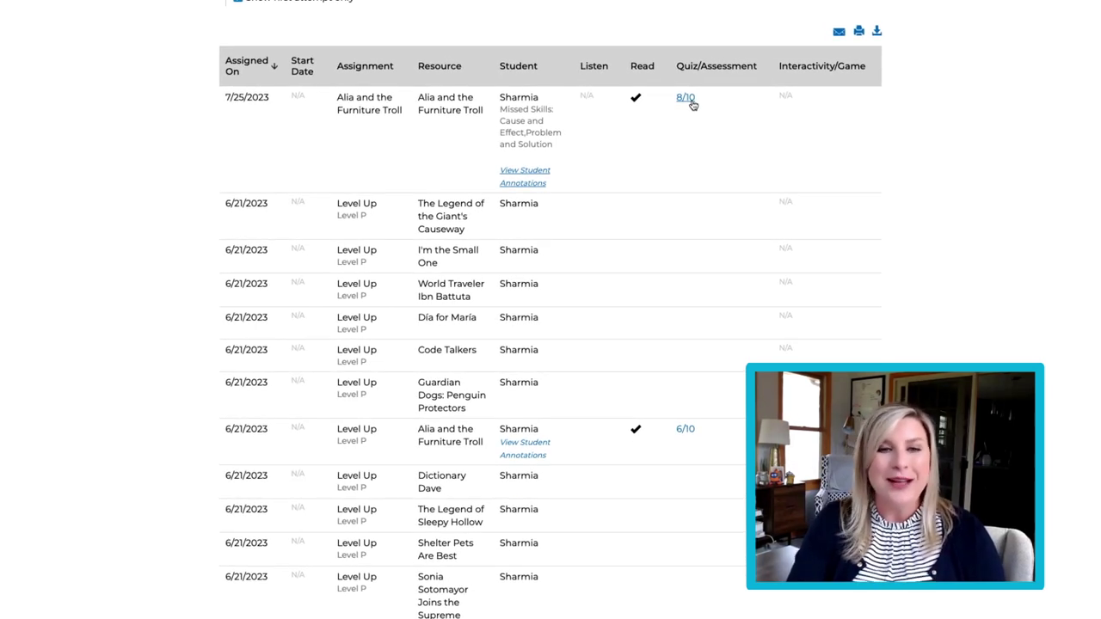
Step: Open the 8/10 quiz score details for Alia and the Furniture Troll and scroll through the questions
{"action": "left_click", "coordinate": [691, 101]}
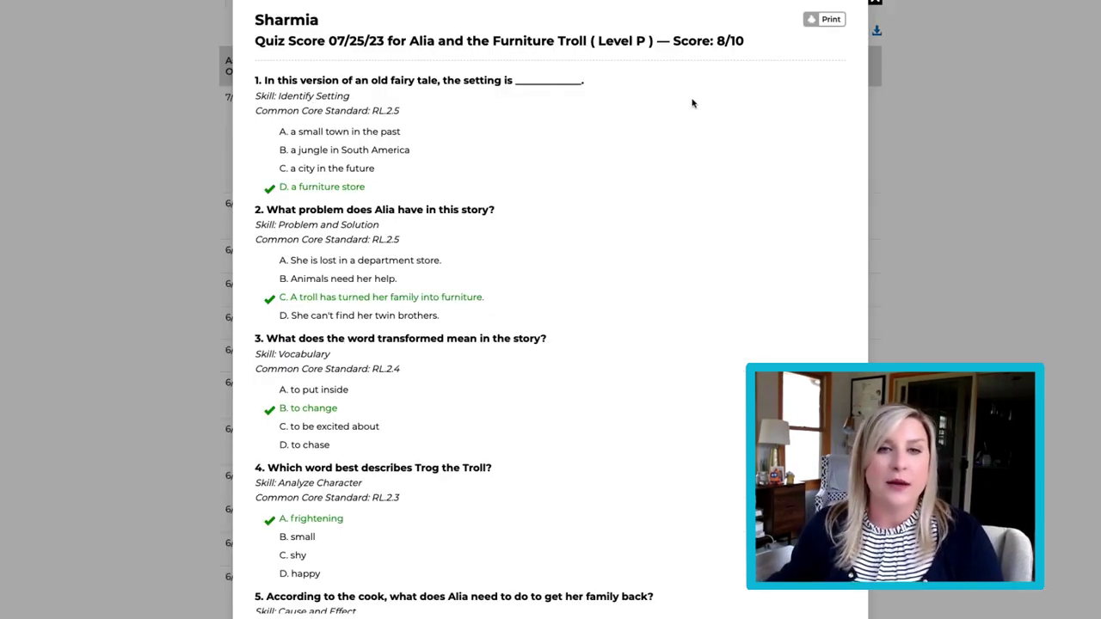
{"action": "scroll", "coordinate": [692, 103], "scroll_direction": "down", "scroll_amount": 5}
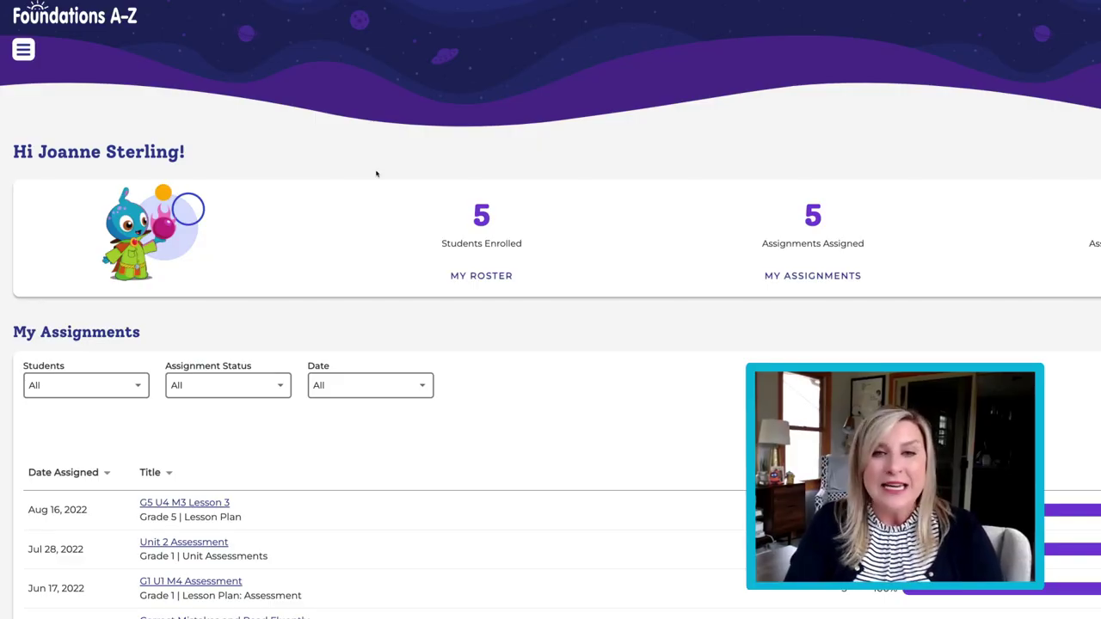
Step: Go to Reports > Student Progress from the site menu and switch to the Assignments tab
{"action": "left_click", "coordinate": [25, 48]}
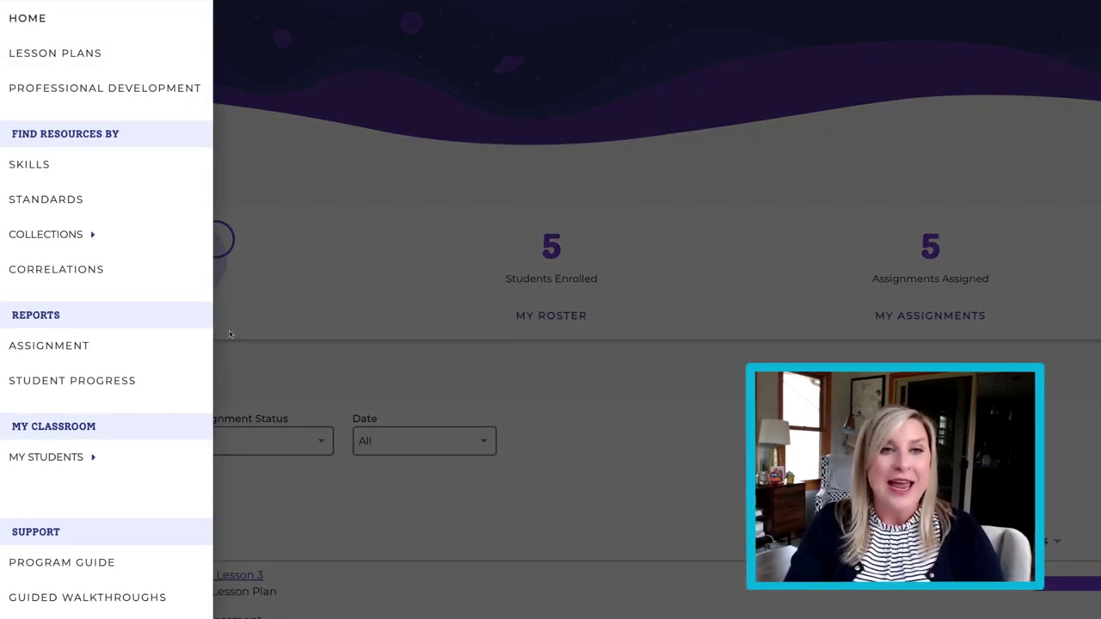
{"action": "left_click", "coordinate": [157, 388]}
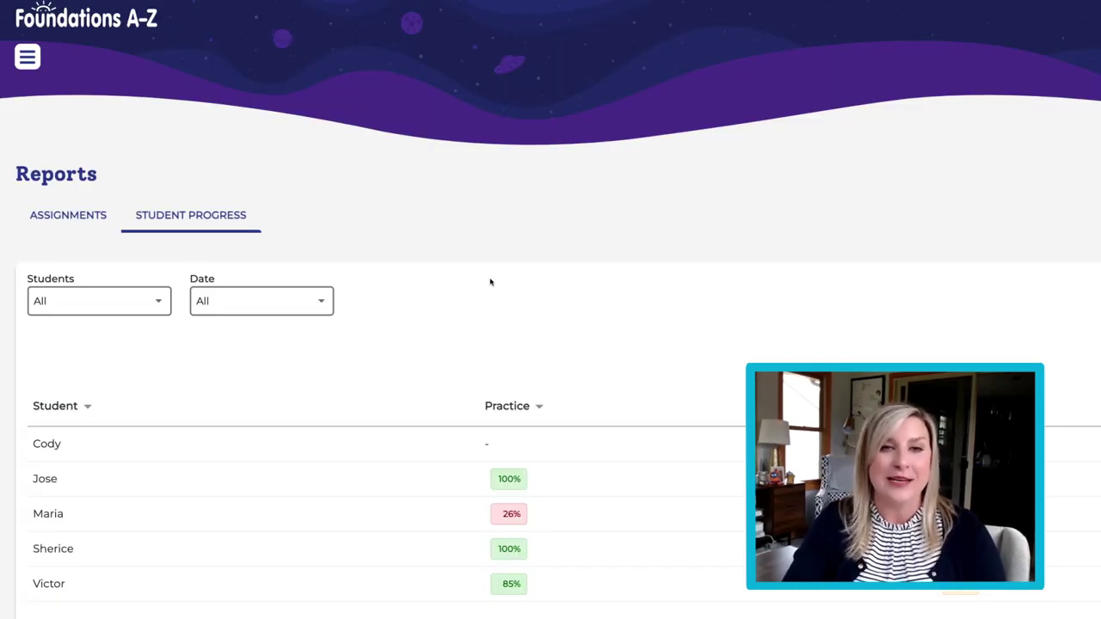
{"action": "left_click", "coordinate": [89, 217]}
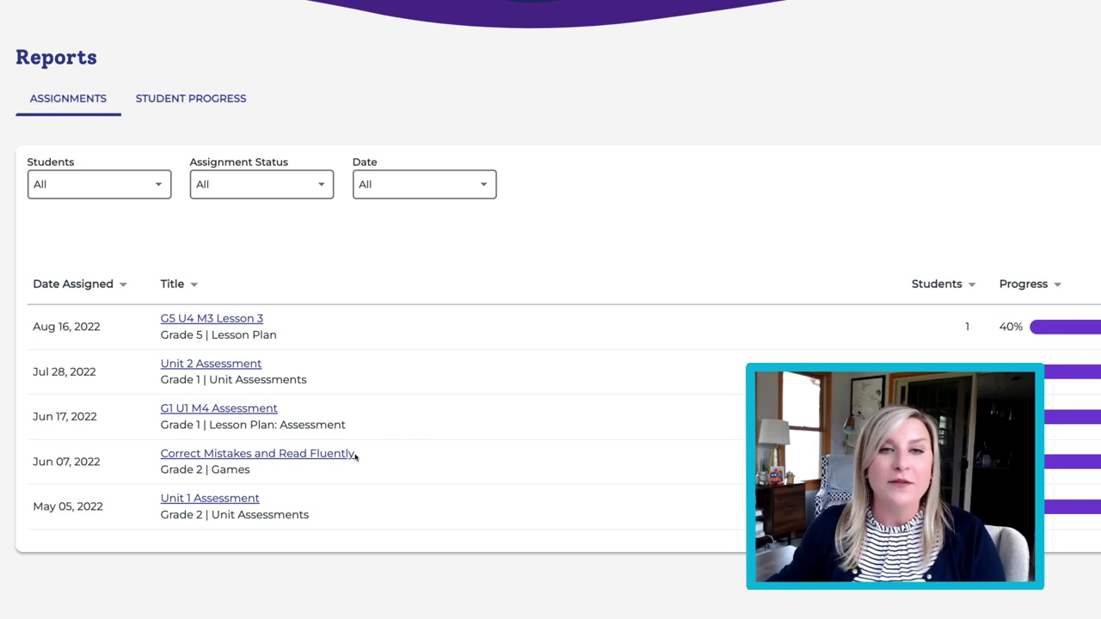
Step: Open the Unit 1 Assessment results and filter them to a single student
{"action": "left_click", "coordinate": [256, 499]}
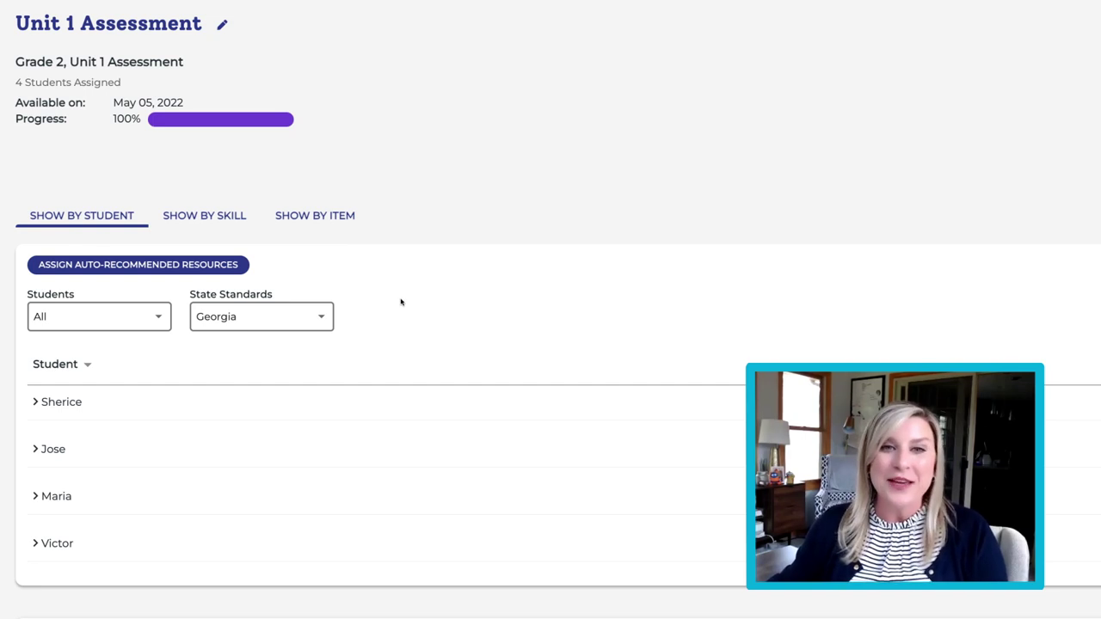
{"action": "left_click", "coordinate": [158, 312]}
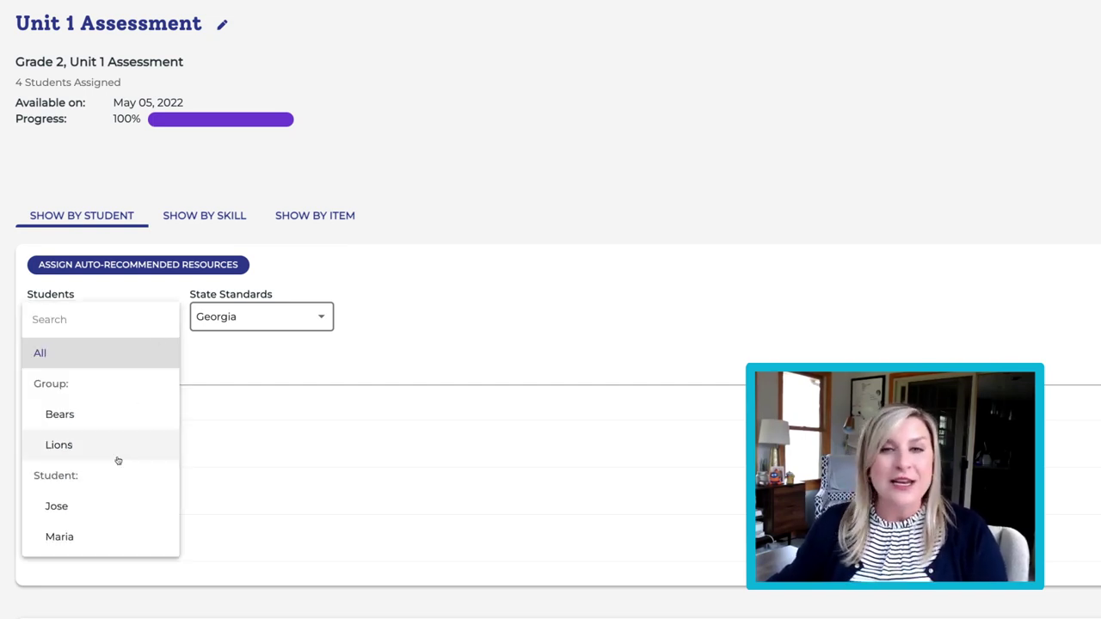
{"action": "left_click", "coordinate": [102, 510]}
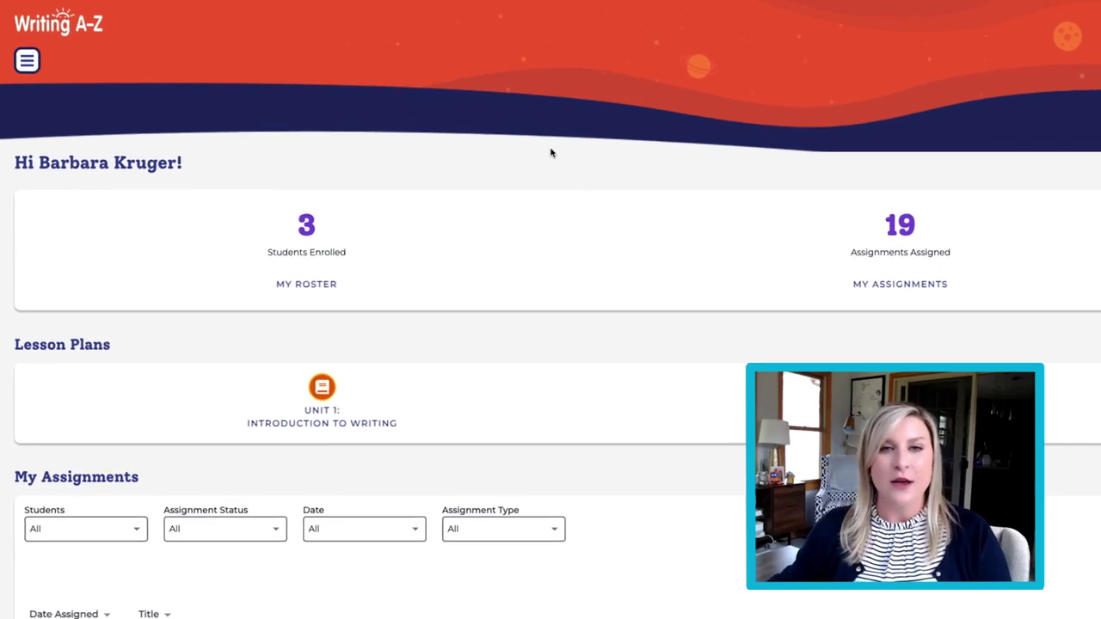
Step: Go to My In Basket and open the Lesson 2: Draft: Linking Words submission for review
{"action": "left_click", "coordinate": [26, 60]}
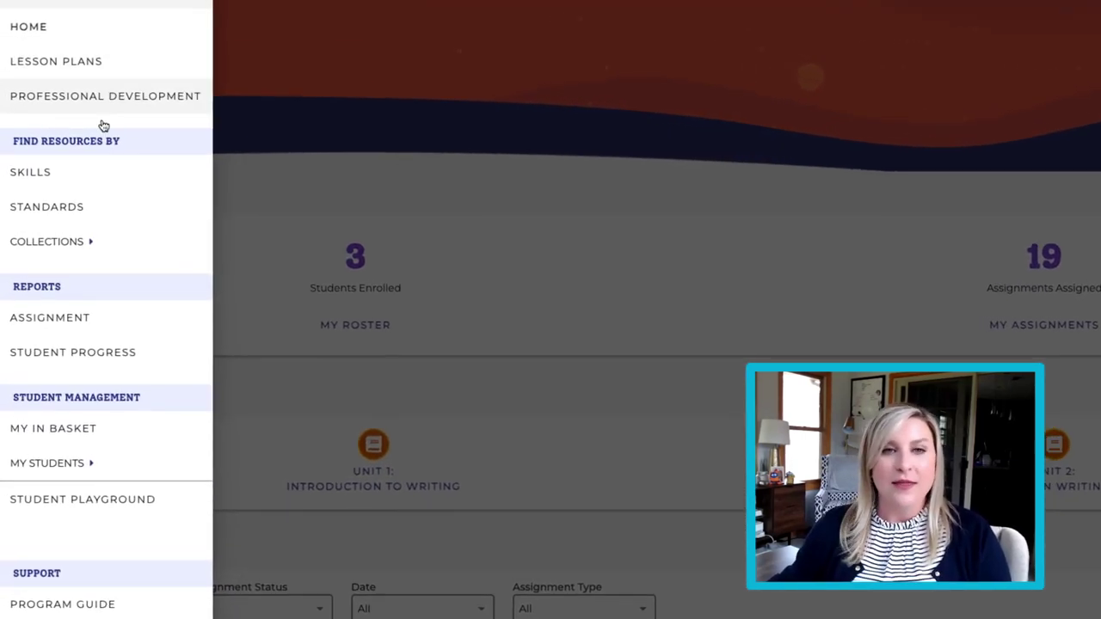
{"action": "left_click", "coordinate": [120, 430]}
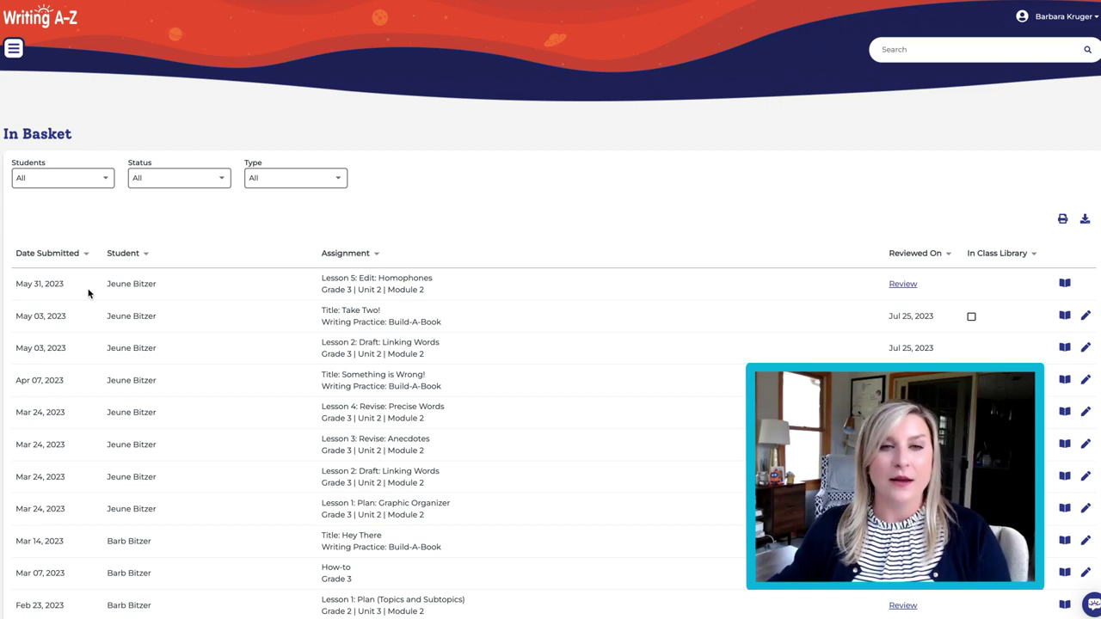
{"action": "left_click", "coordinate": [1085, 349]}
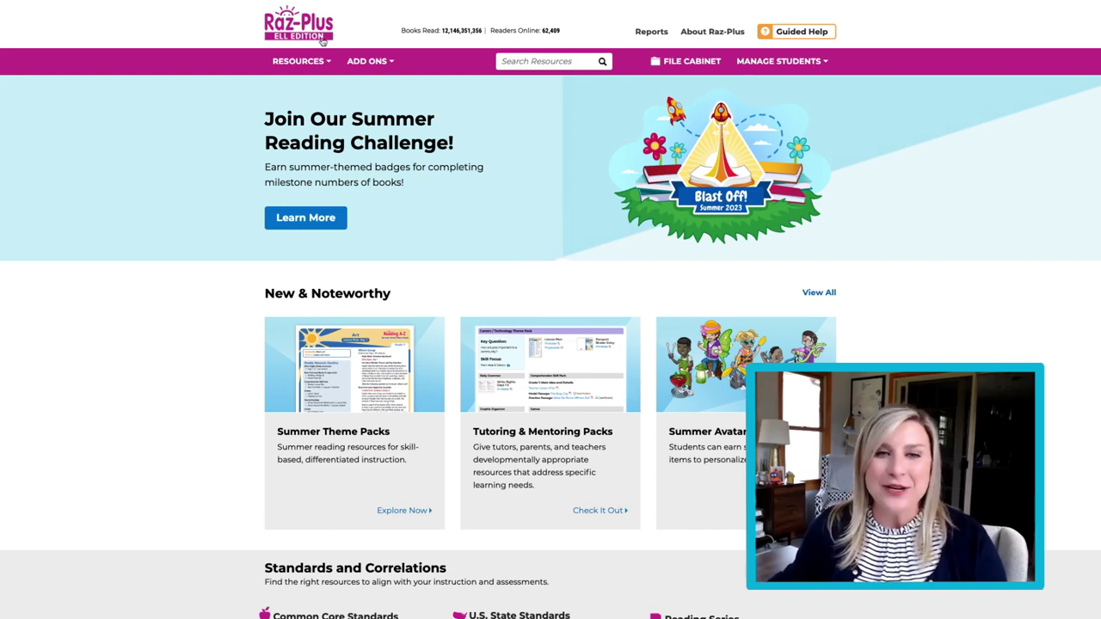
Step: Go to Resources > Assessments > Benchmark Passages and set the Level filter to Learning A-Z
{"action": "left_click", "coordinate": [318, 64]}
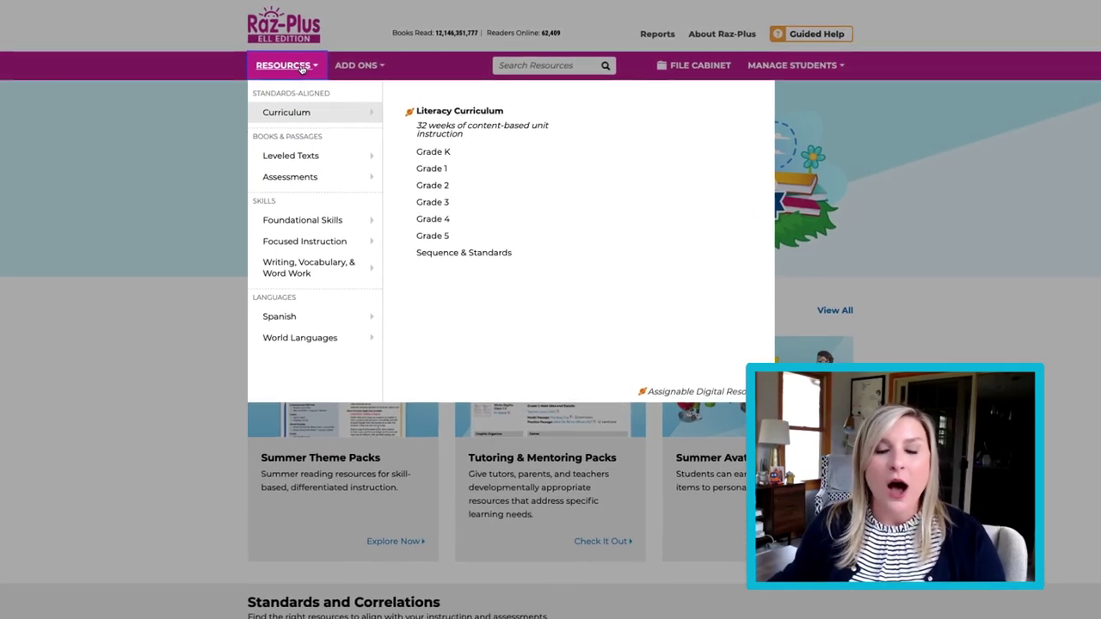
{"action": "mouse_move", "coordinate": [307, 185]}
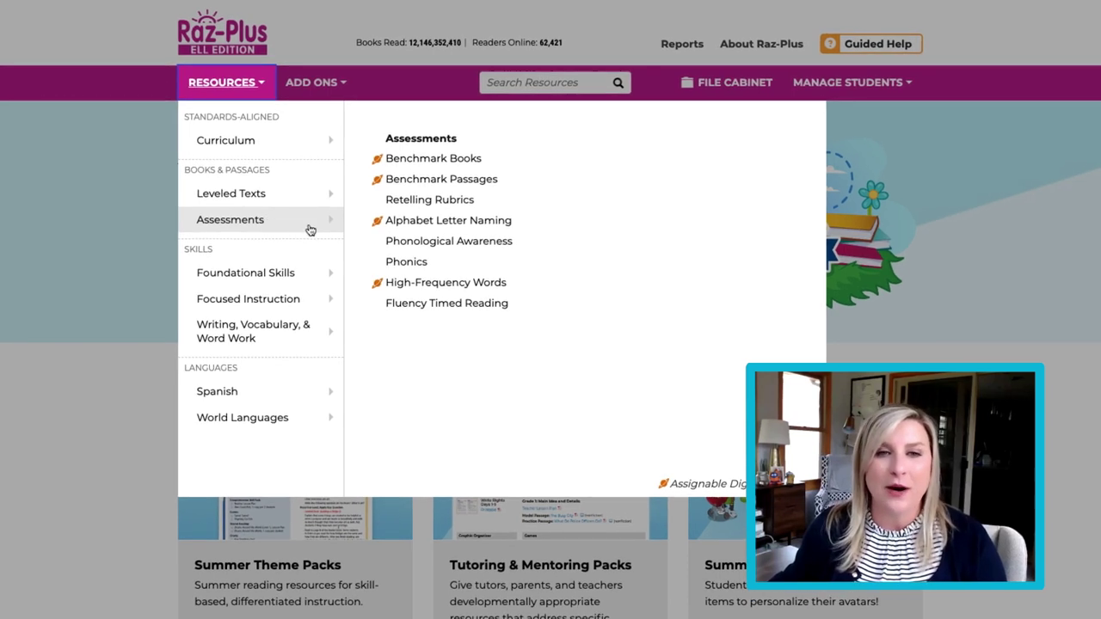
{"action": "left_click", "coordinate": [403, 185]}
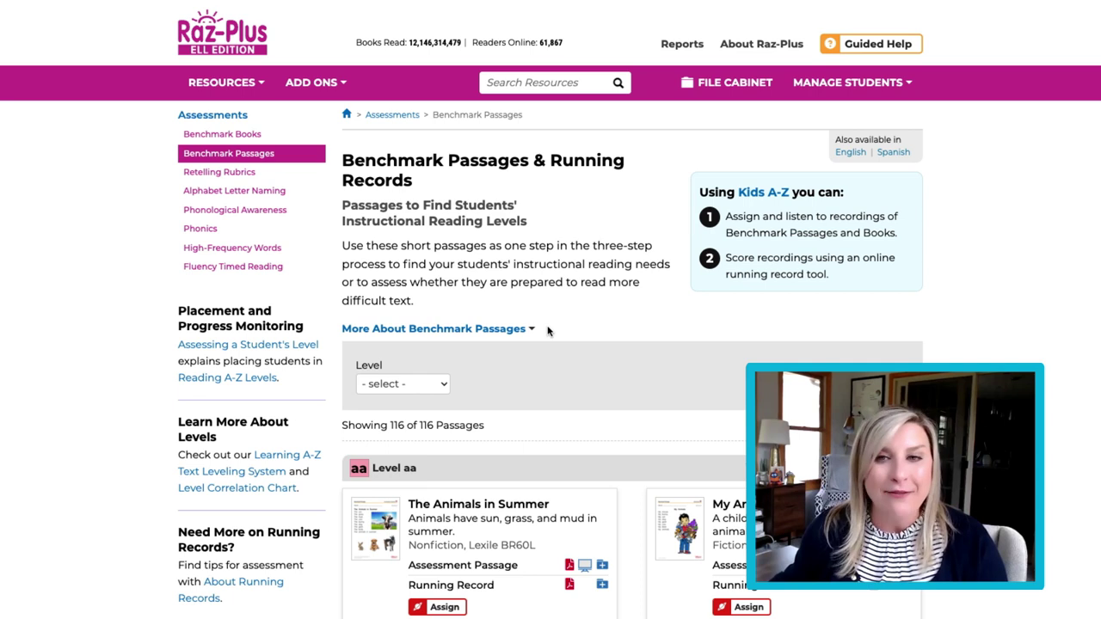
{"action": "left_click", "coordinate": [438, 392]}
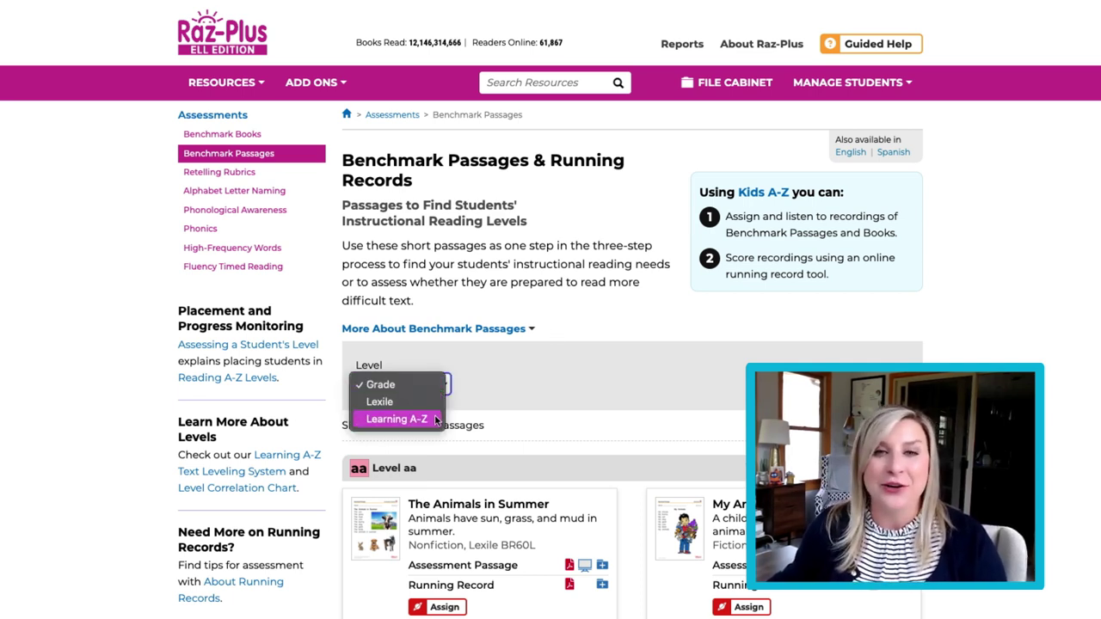
{"action": "left_click", "coordinate": [435, 419]}
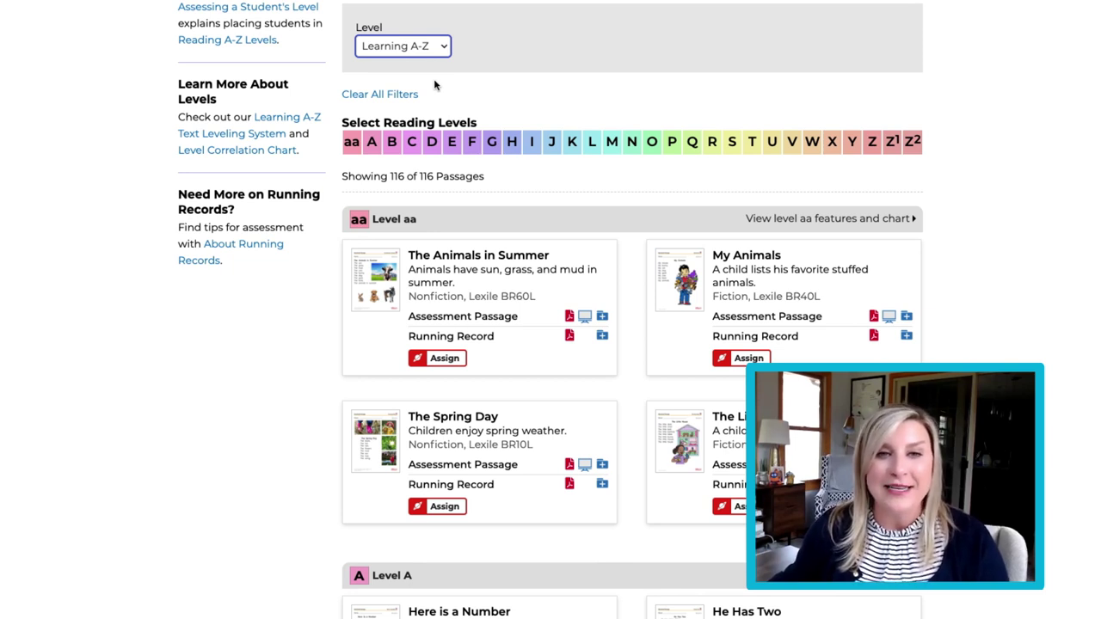
Step: Show only Level M passages and assign Bullet Trains to one student
{"action": "left_click", "coordinate": [612, 145]}
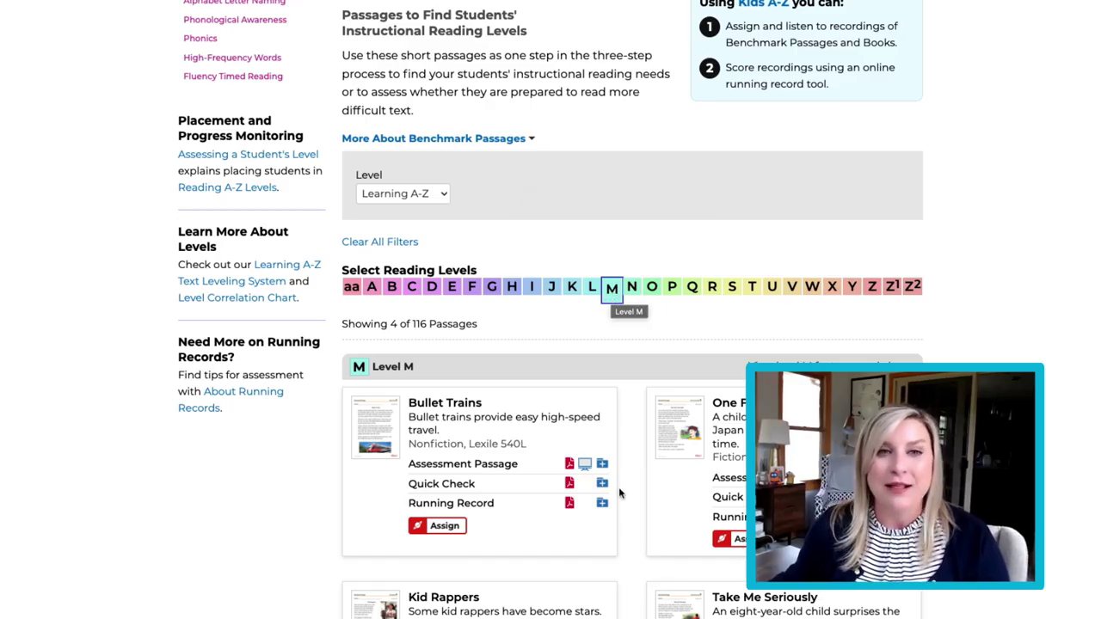
{"action": "scroll", "coordinate": [559, 387], "scroll_direction": "down", "scroll_amount": 2}
{"action": "left_click", "coordinate": [437, 525]}
{"action": "scroll", "coordinate": [496, 406], "scroll_direction": "down", "scroll_amount": 3}
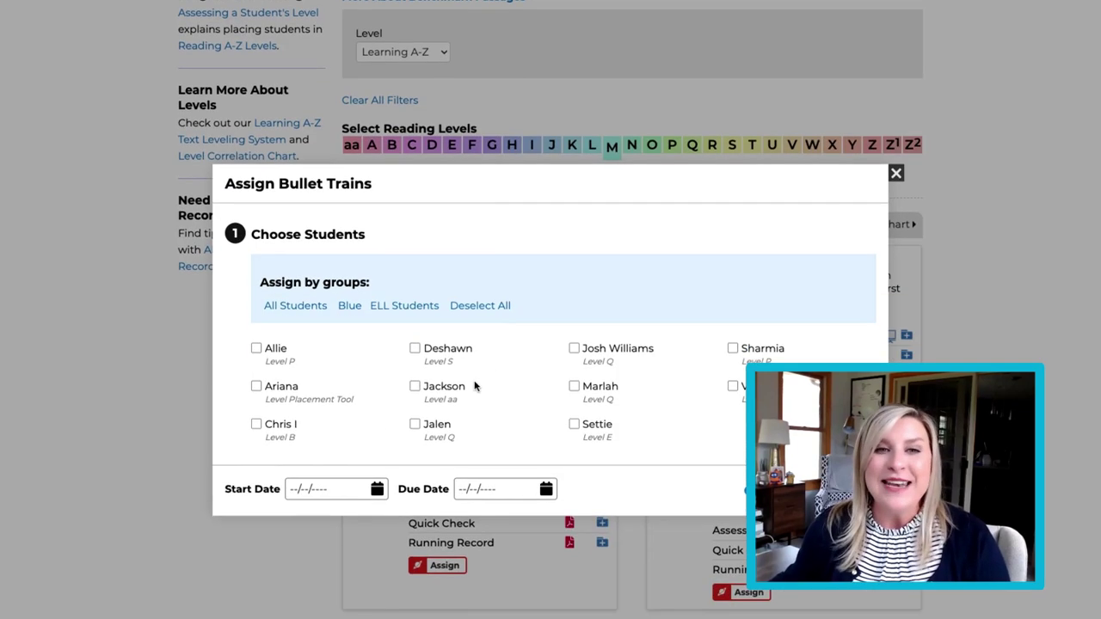
{"action": "left_click", "coordinate": [450, 336]}
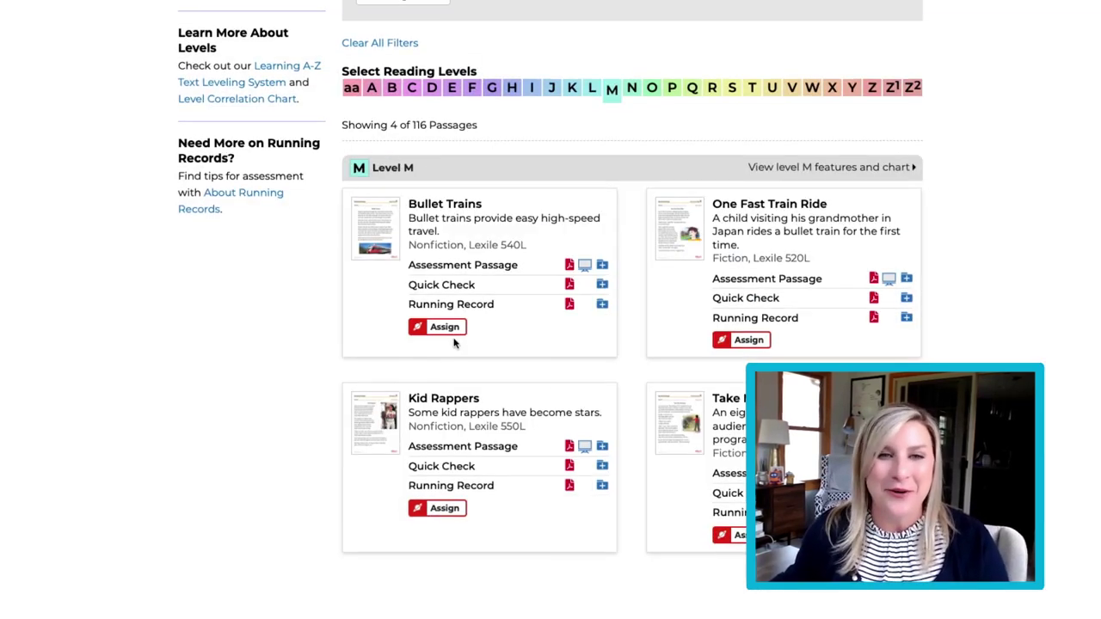
Step: Open the In Basket from the Manage Students options
{"action": "scroll", "coordinate": [634, 445], "scroll_direction": "up", "scroll_amount": 4}
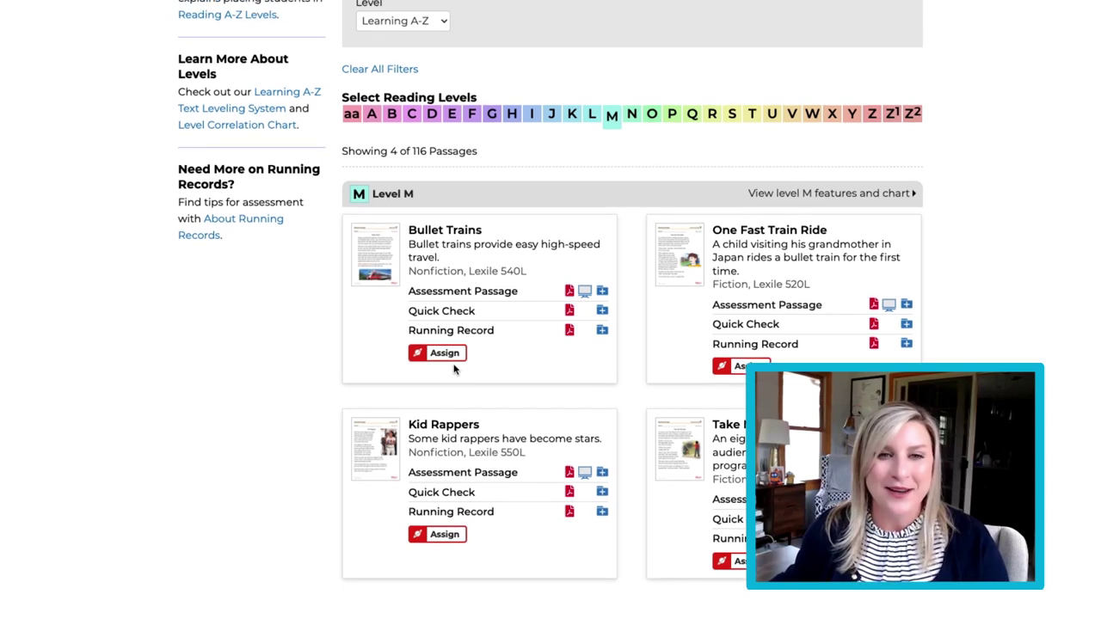
{"action": "scroll", "coordinate": [634, 344], "scroll_direction": "up", "scroll_amount": 5}
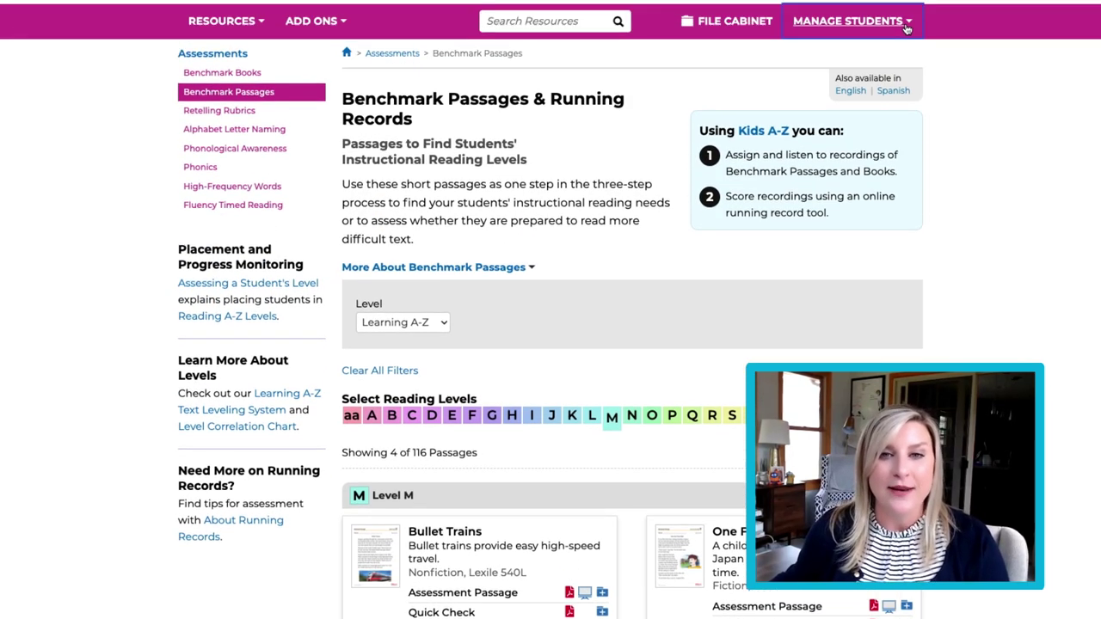
{"action": "left_click", "coordinate": [905, 69]}
{"action": "scroll", "coordinate": [877, 74], "scroll_direction": "up", "scroll_amount": 1}
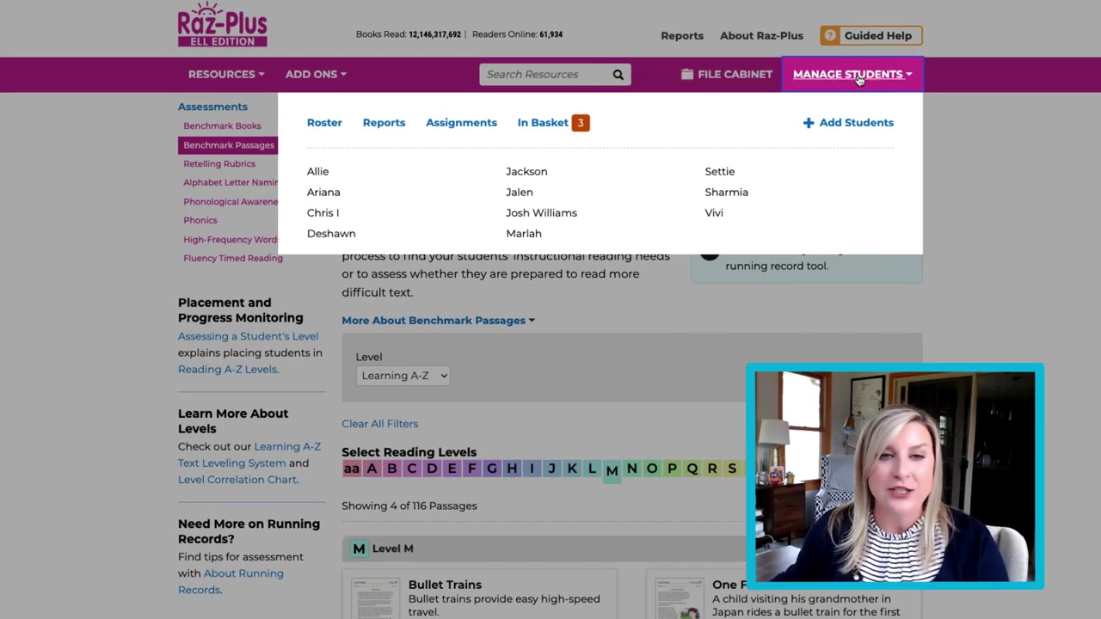
{"action": "left_click", "coordinate": [575, 127]}
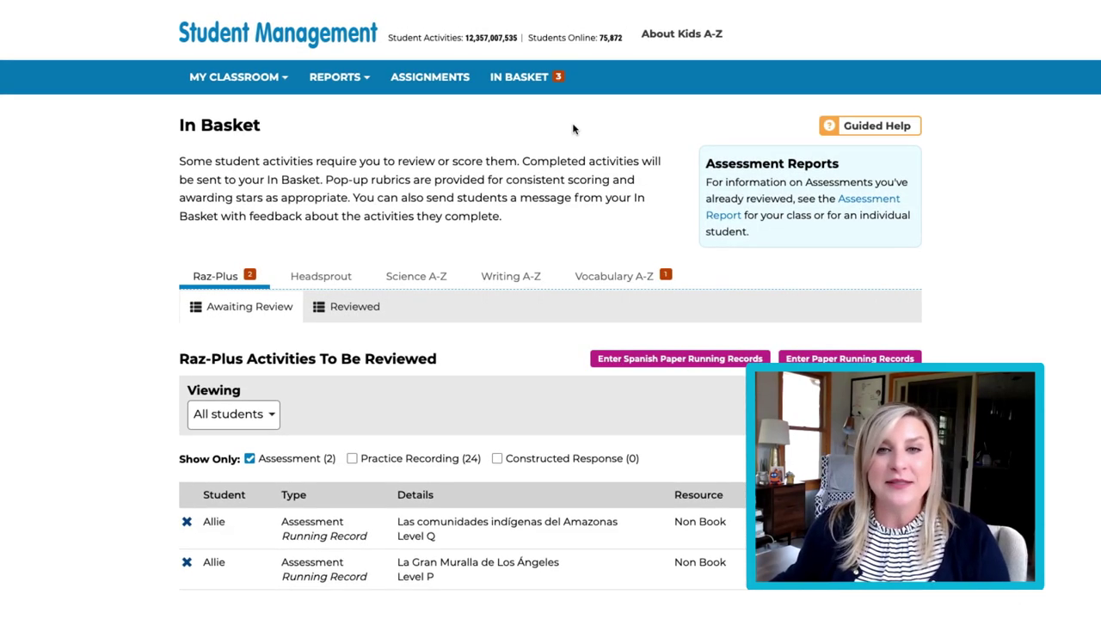